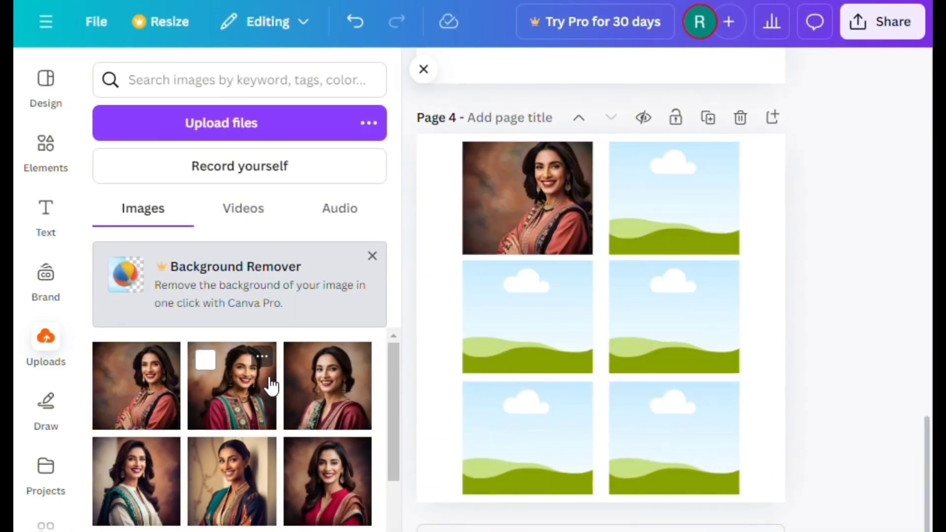
Place the second uploaded portrait into the right frame in the middle row of the page 4 photo grid.
left_click_drag(232, 384, 633, 355)
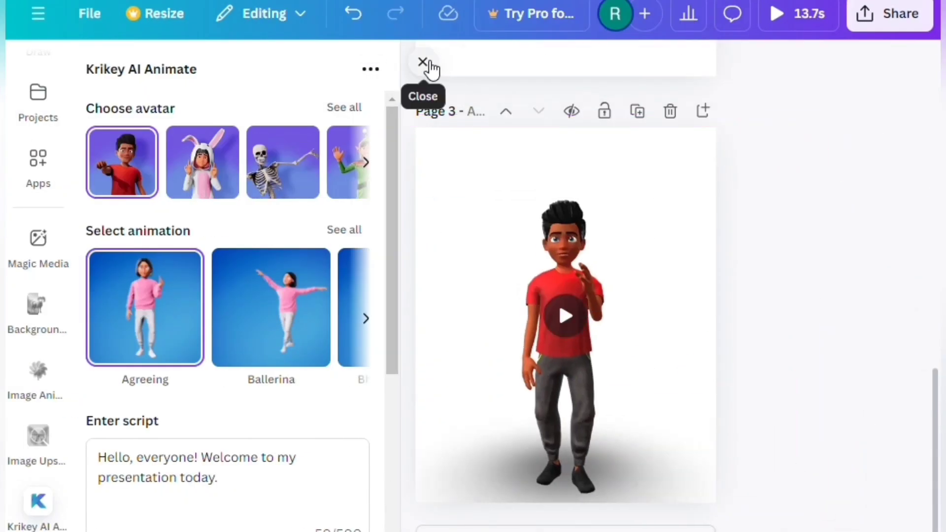
left_click(427, 69)
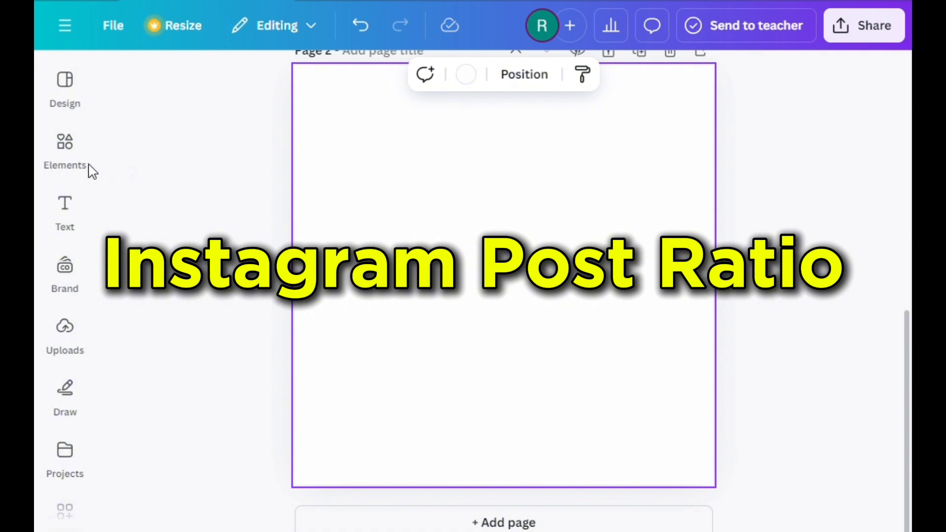
left_click(66, 153)
left_click(64, 276)
left_click(476, 229)
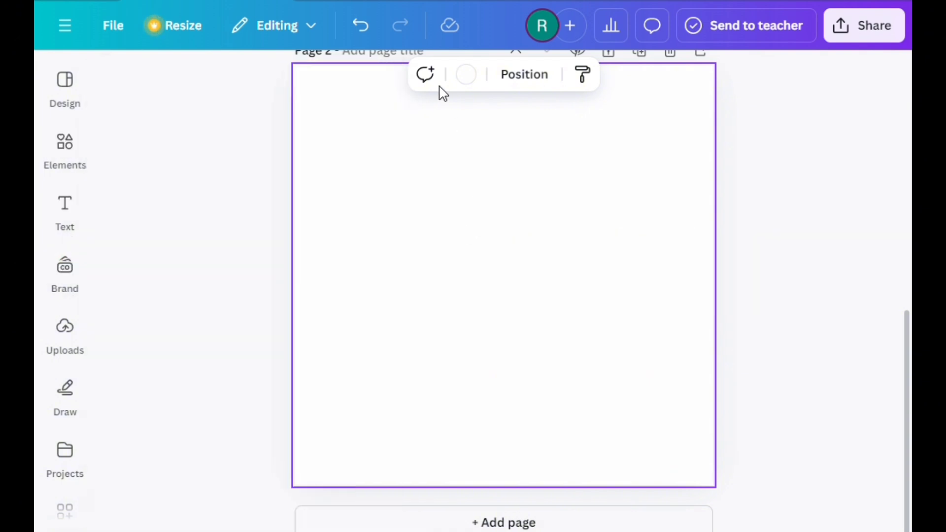
Set the background of the blank page 2 to the magenta document colour.
scroll(493, 114, "up", 2)
left_click(467, 74)
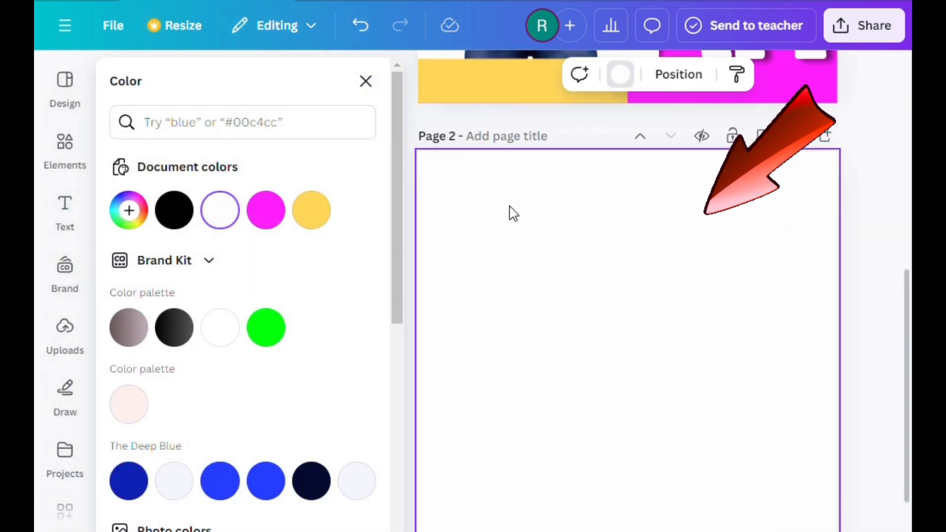
left_click(266, 210)
scroll(759, 185, "down", 2)
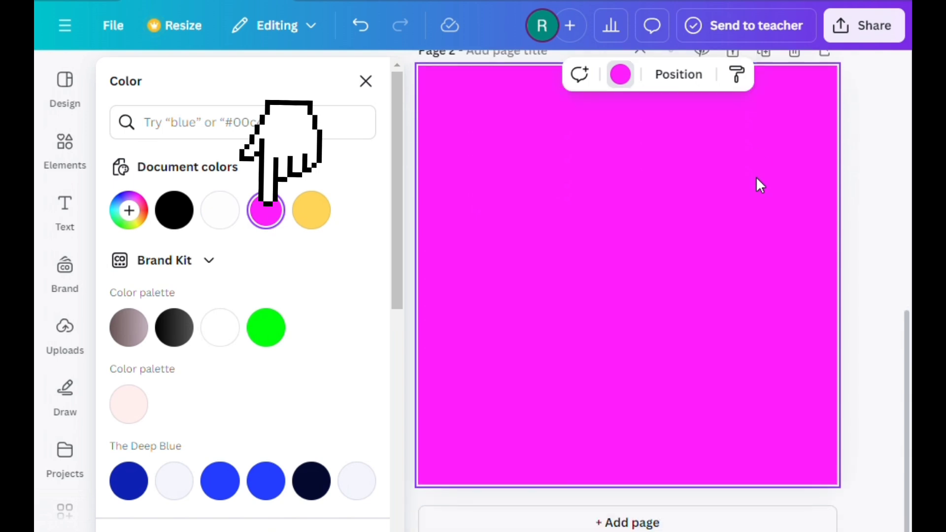
left_click(868, 177)
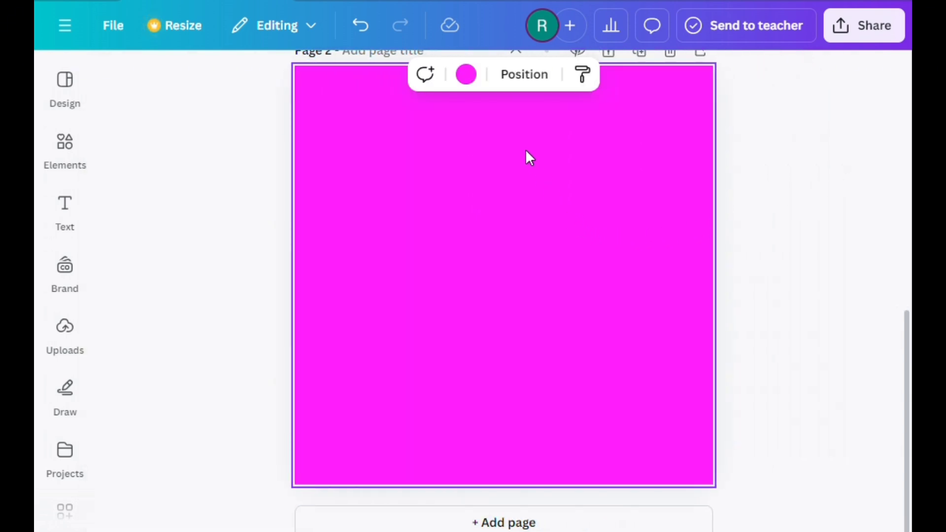
Add a square shape to page 2 and stretch it to cover the page's entire left half.
left_click(65, 143)
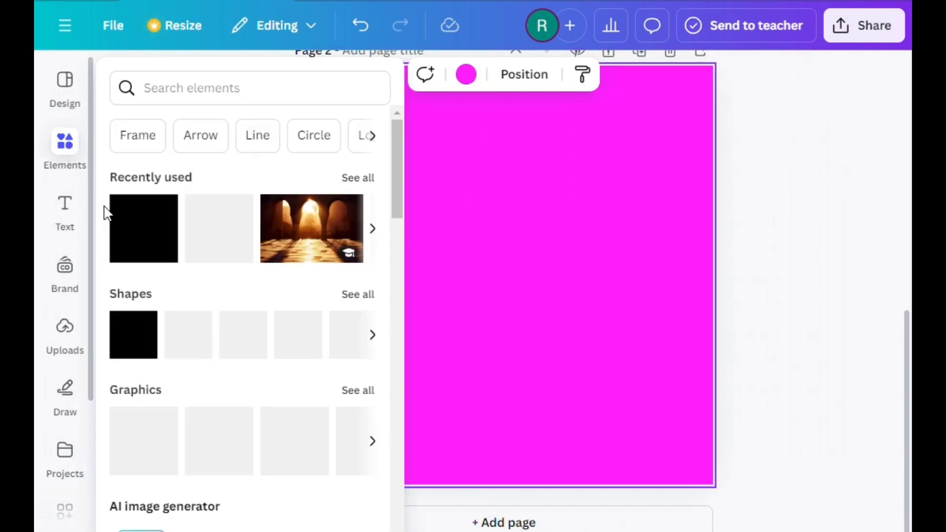
left_click(162, 218)
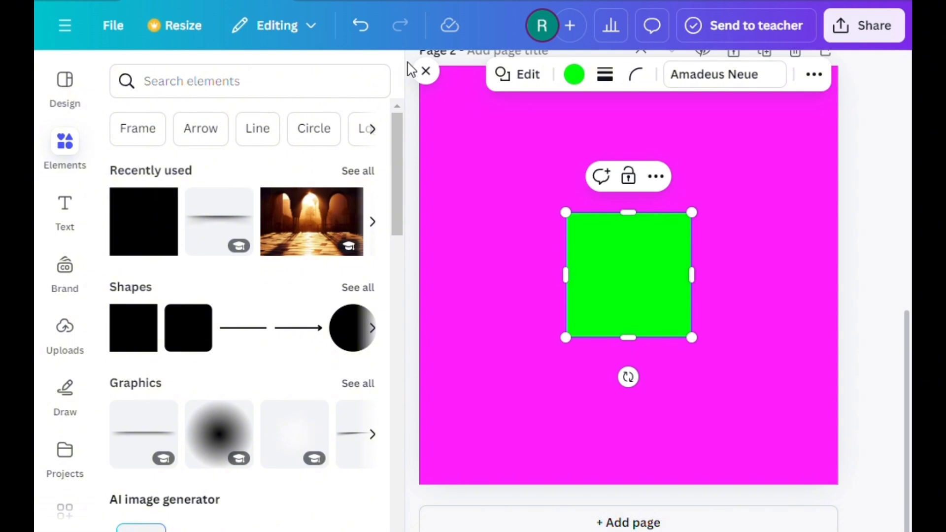
left_click(426, 71)
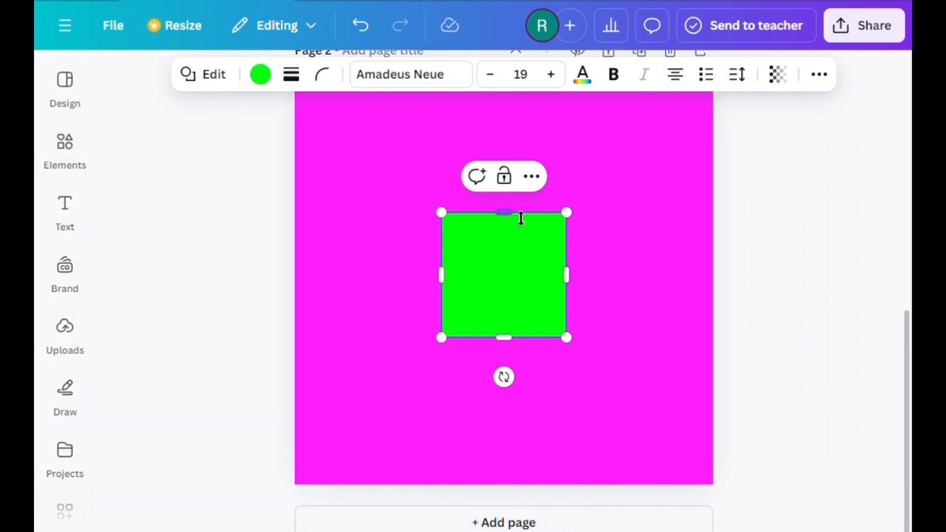
left_click_drag(519, 218, 370, 223)
left_click_drag(425, 202, 503, 203)
left_click_drag(408, 354, 430, 486)
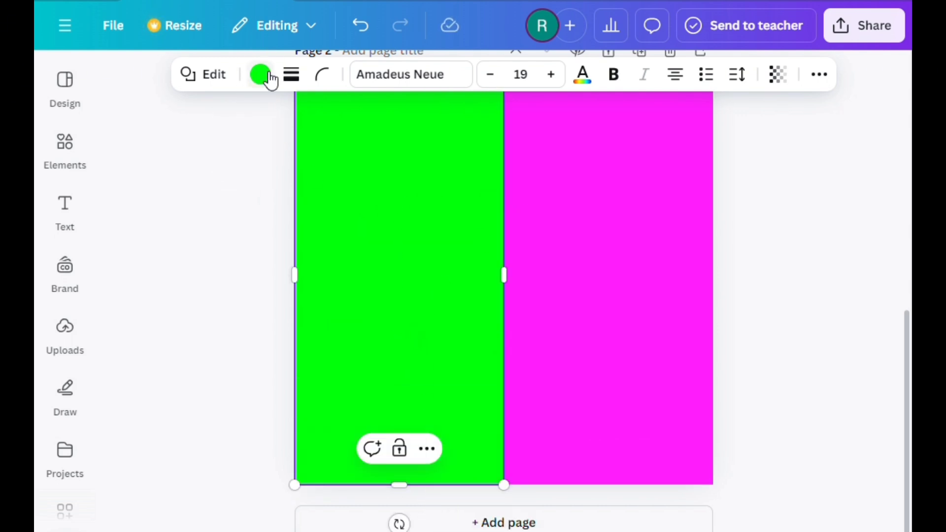
Recolour the rectangle on the page's left half with the yellow document colour.
left_click(261, 75)
left_click(129, 256)
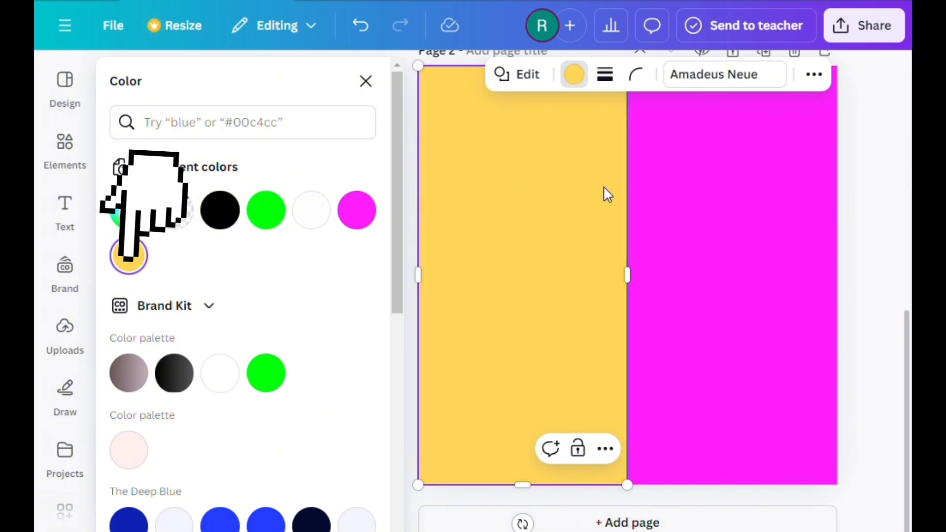
left_click(877, 200)
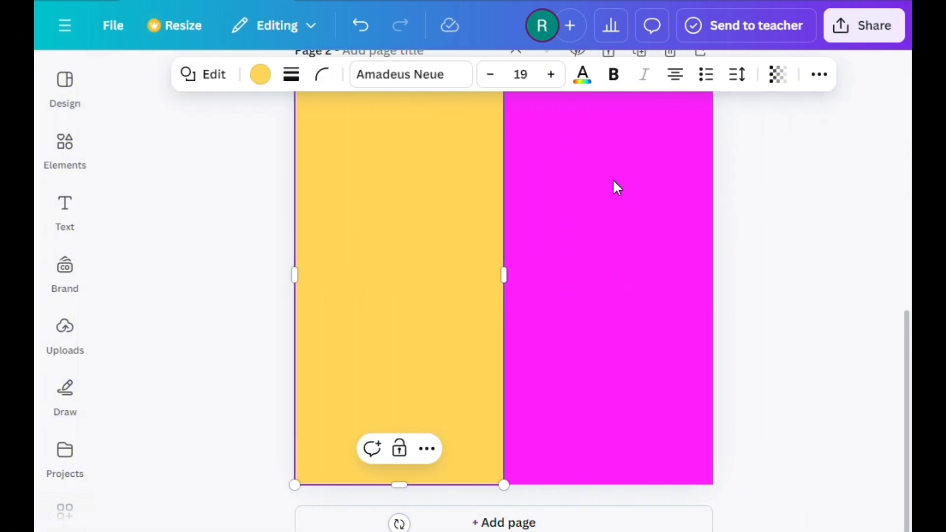
Search elements for "shadow", add the thin curved shadow graphic, and rotate it upright along the yellow side of the centre line.
left_click(71, 164)
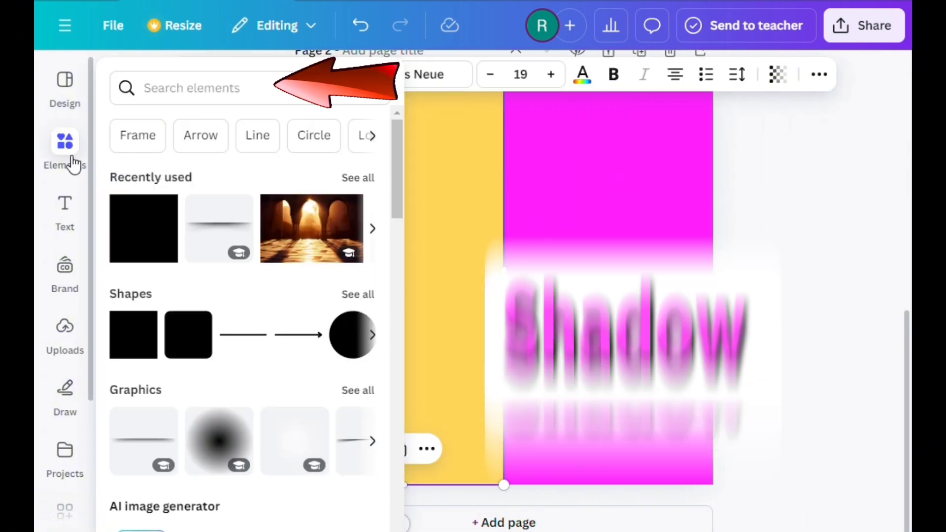
left_click(196, 84)
left_click(169, 168)
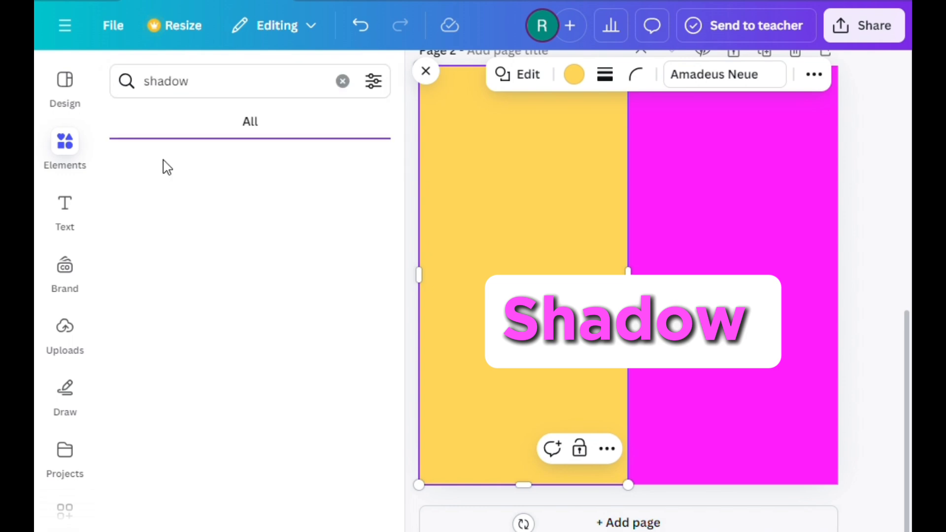
left_click(227, 269)
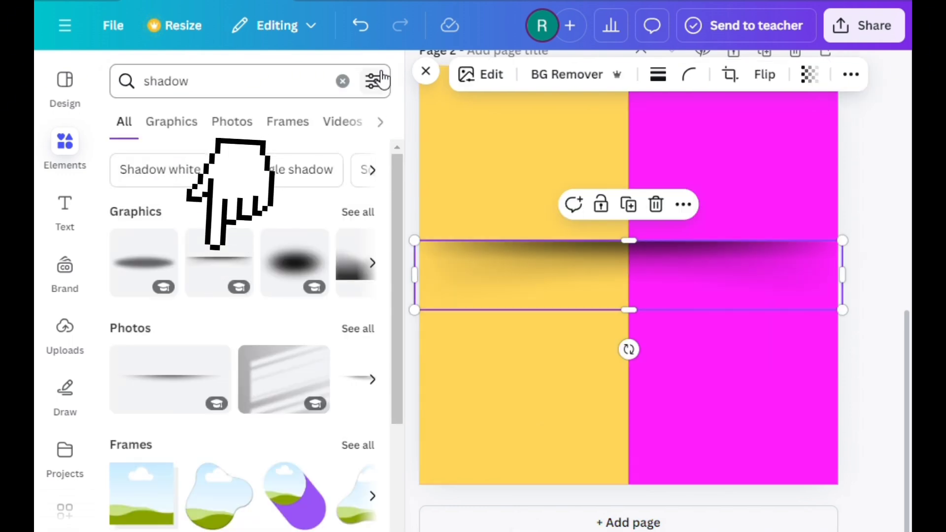
left_click(429, 74)
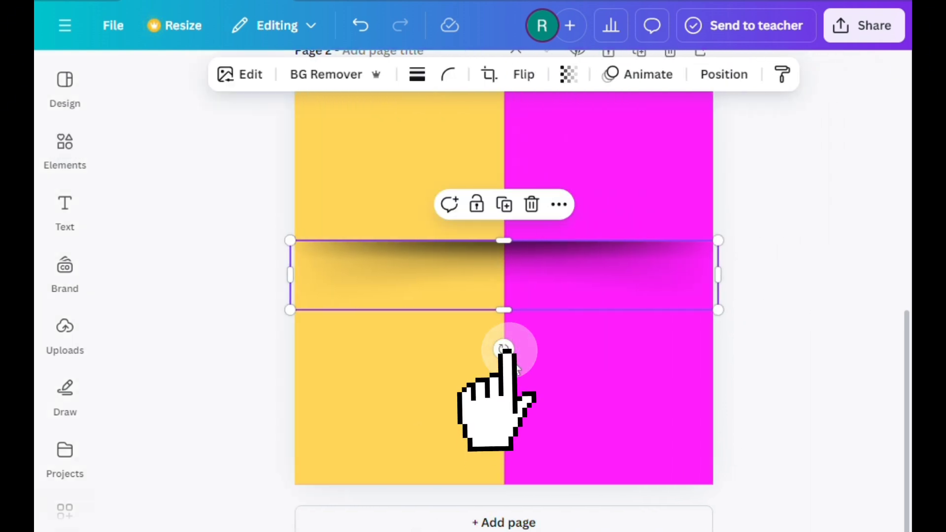
left_click_drag(503, 349, 482, 315)
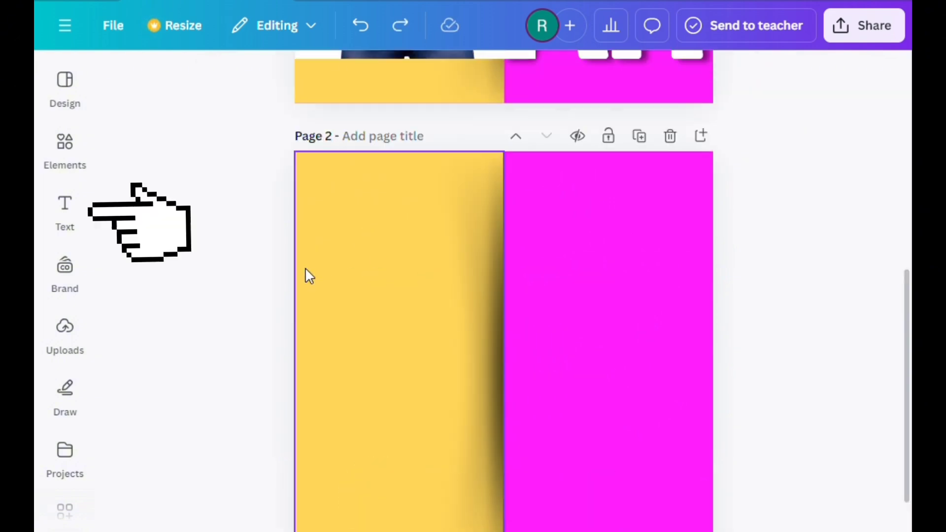
Add a heading with the letter "B" near the centre line of page 2 and colour it white.
left_click(65, 206)
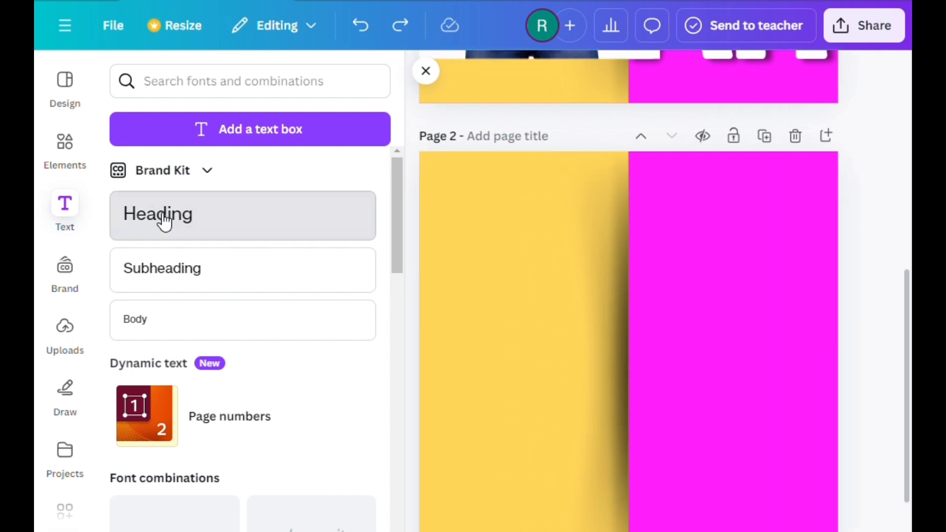
left_click(185, 218)
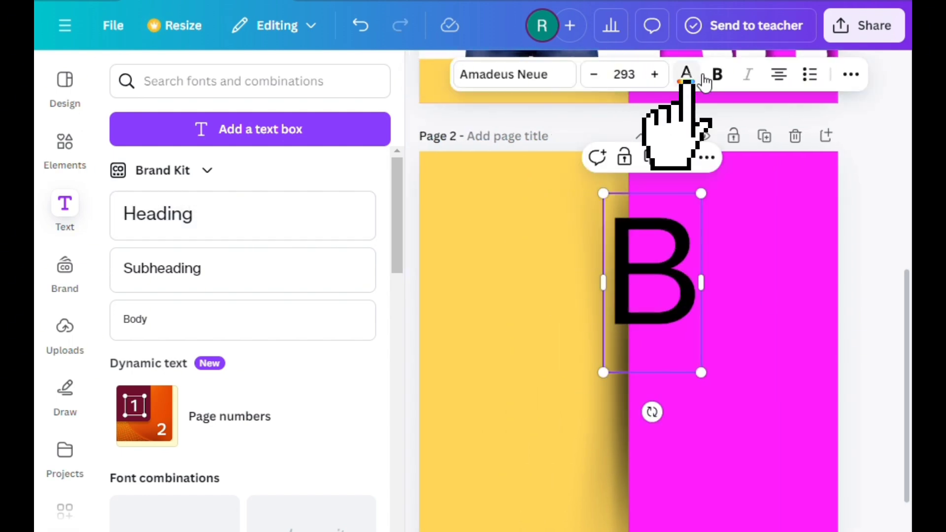
left_click(687, 75)
left_click(220, 210)
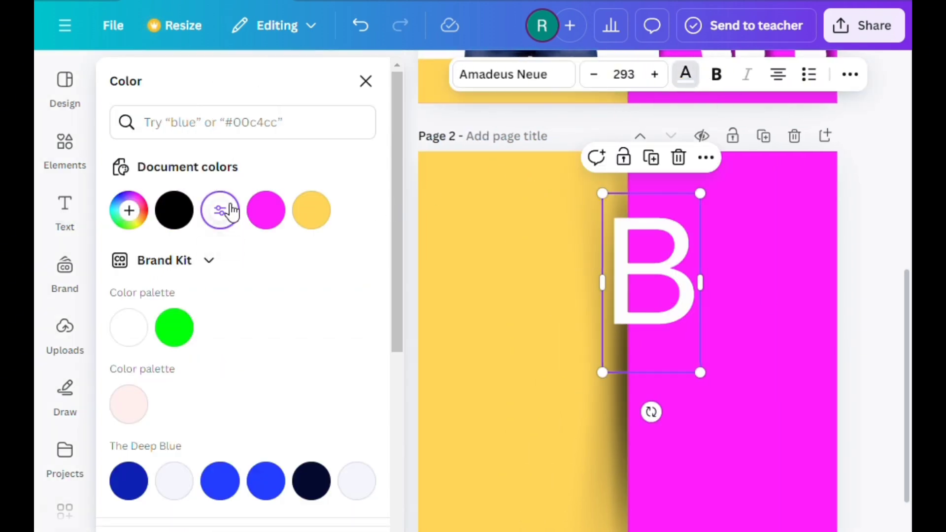
Set the letter B to the Paalalabas Wide font and enlarge it to size 316.
left_click(523, 75)
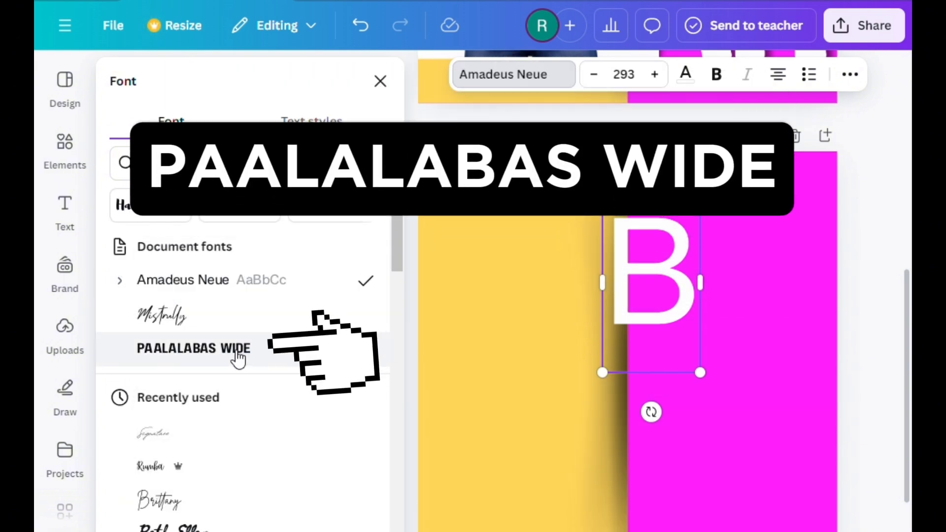
left_click(237, 359)
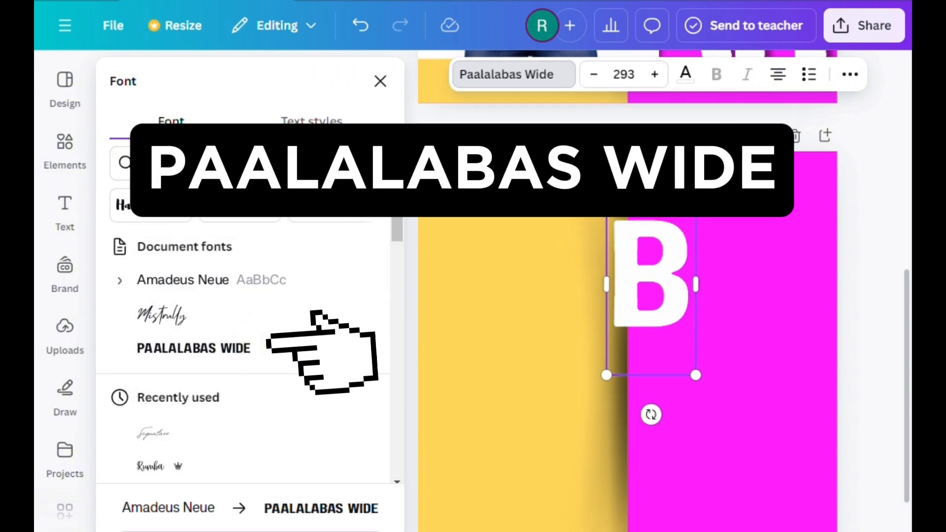
left_click(381, 82)
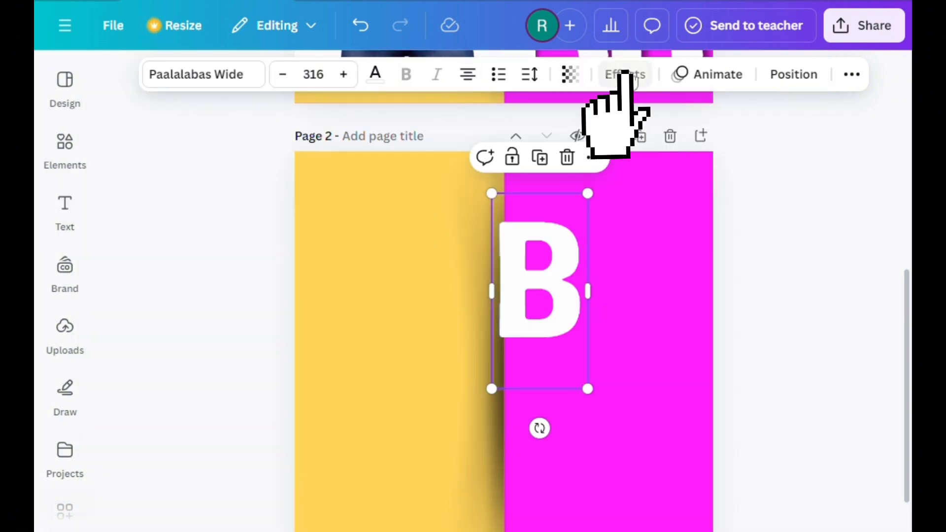
Apply a Shadow effect to the letter B with offset 32, direction -55 and black colour.
left_click(624, 74)
left_click(242, 178)
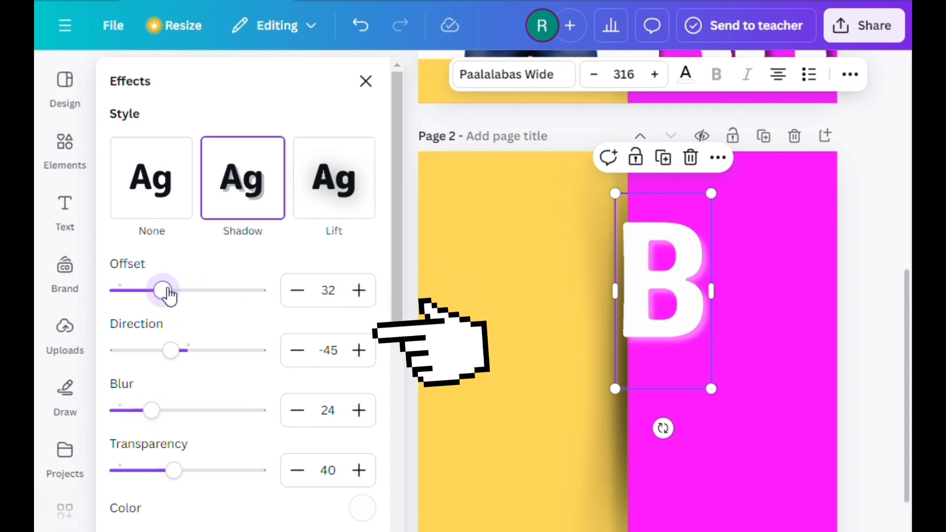
left_click_drag(172, 353, 172, 360)
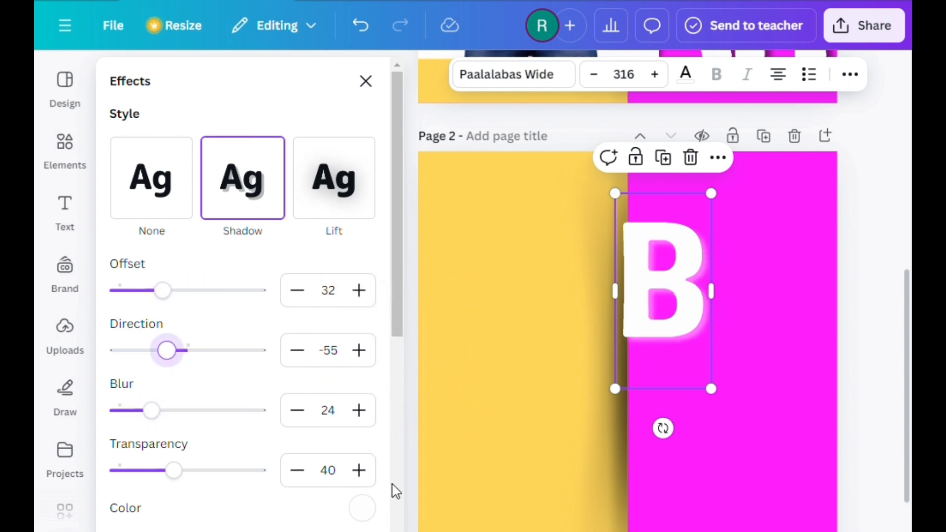
left_click(363, 509)
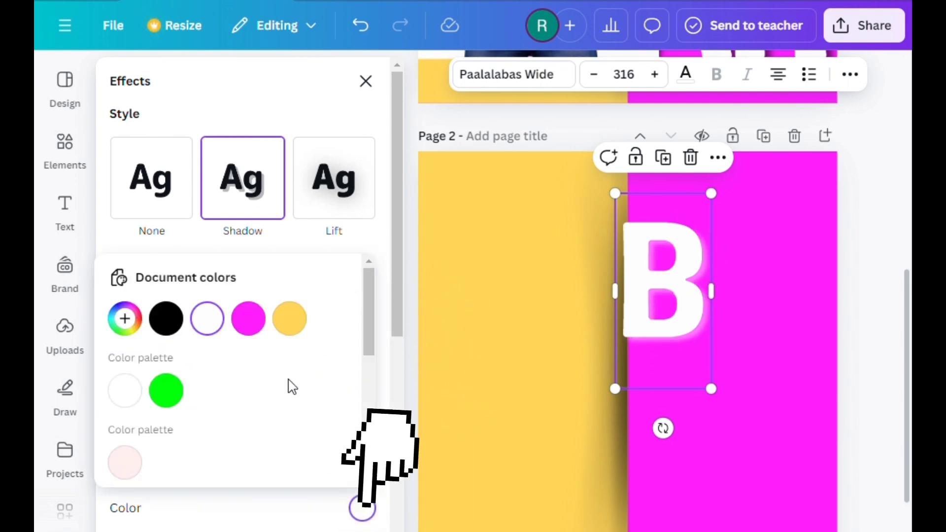
left_click(168, 320)
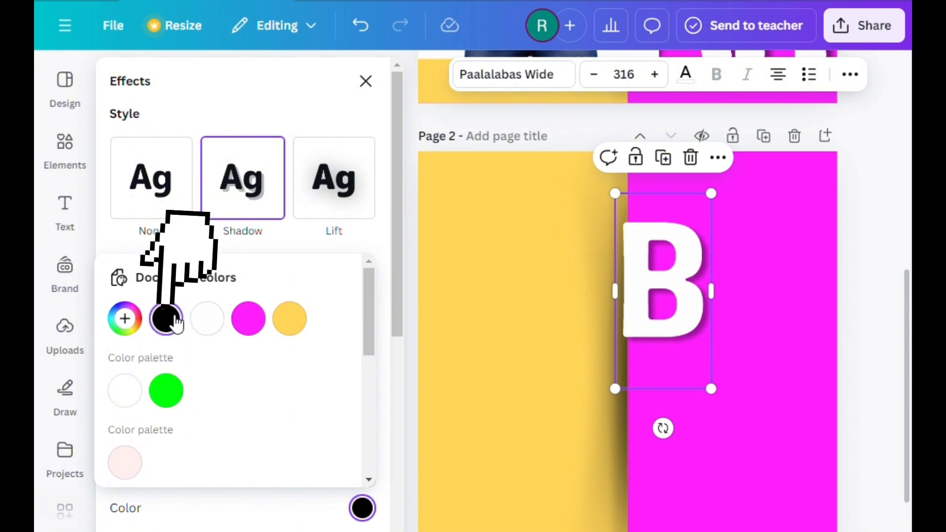
left_click(366, 81)
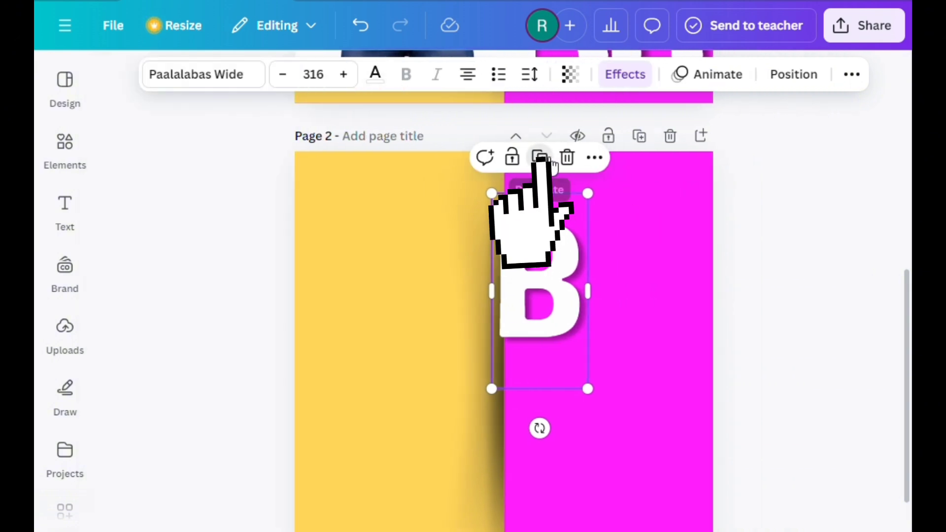
Duplicate the letter B, place the copy to its right, and change its text to "E".
left_click(548, 159)
left_click_drag(575, 298, 655, 292)
double_click(644, 273)
type("E")
key("Escape")
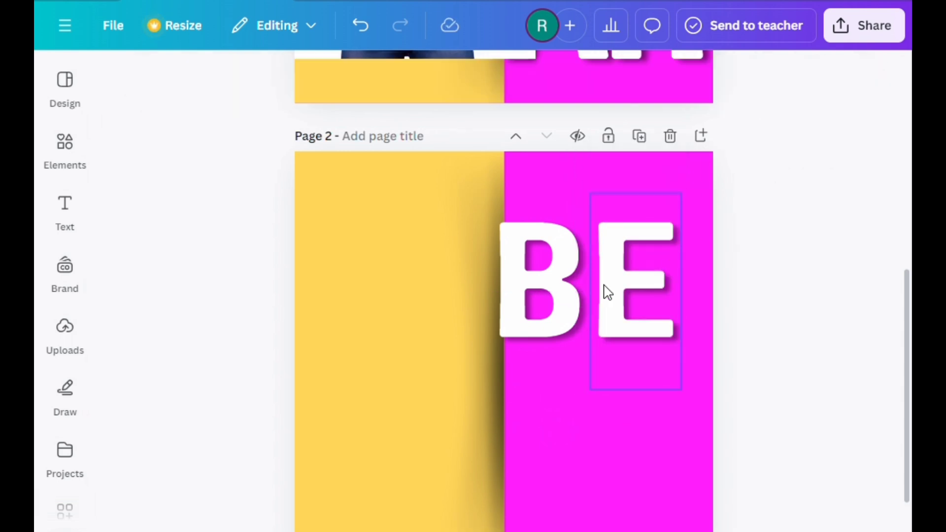
Duplicate the letter B, place the copy directly below it, and change its text to "A".
left_click(554, 295)
left_click(542, 158)
left_click_drag(542, 256, 655, 411)
double_click(543, 425)
type("A")
key("Escape")
Duplicate the letter A, position the copy beneath the E, and change its text to "R".
left_click(560, 422)
key("ctrl+d")
double_click(656, 417)
type("R")
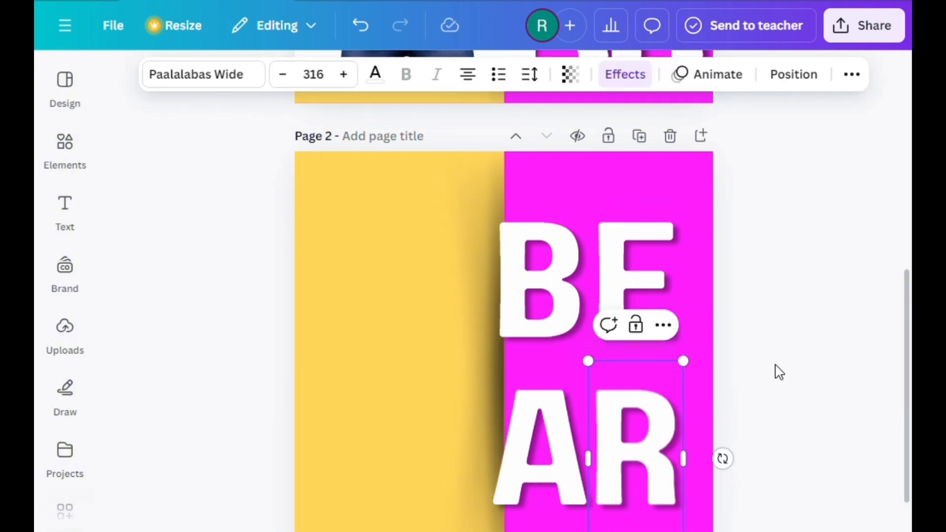
left_click(776, 370)
Add another square shape and position it on the yellow half against the left side of the B.
left_click(69, 148)
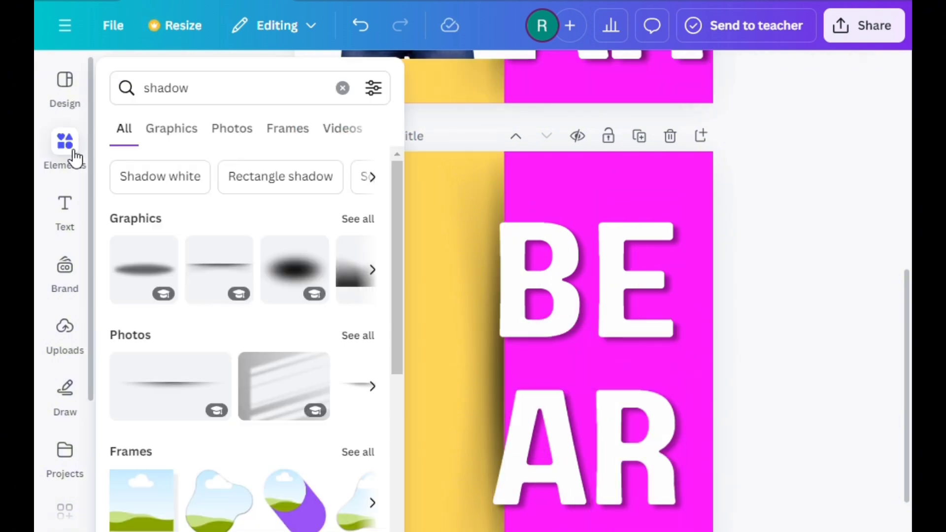
left_click(343, 83)
left_click(211, 222)
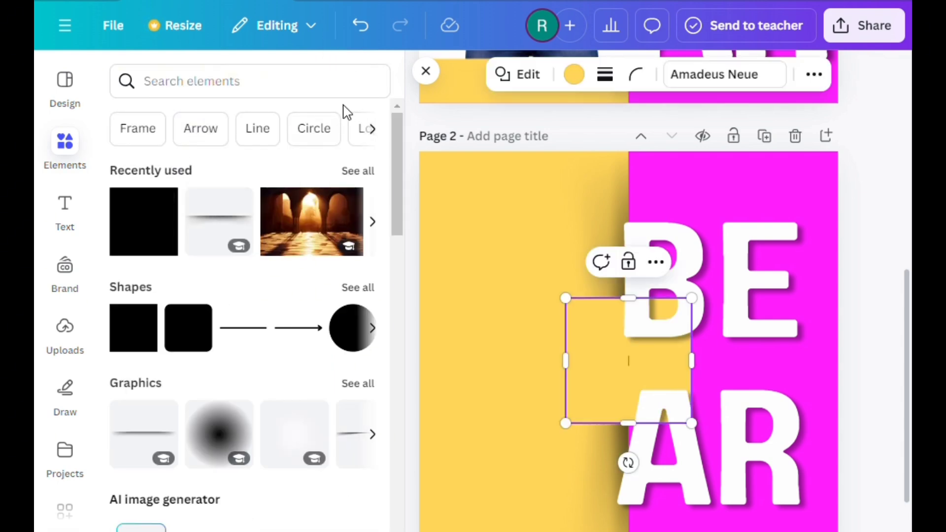
left_click(426, 72)
left_click_drag(488, 368, 415, 286)
Colour the square white, match its height to the B, and extend it to the page's left edge.
left_click(260, 74)
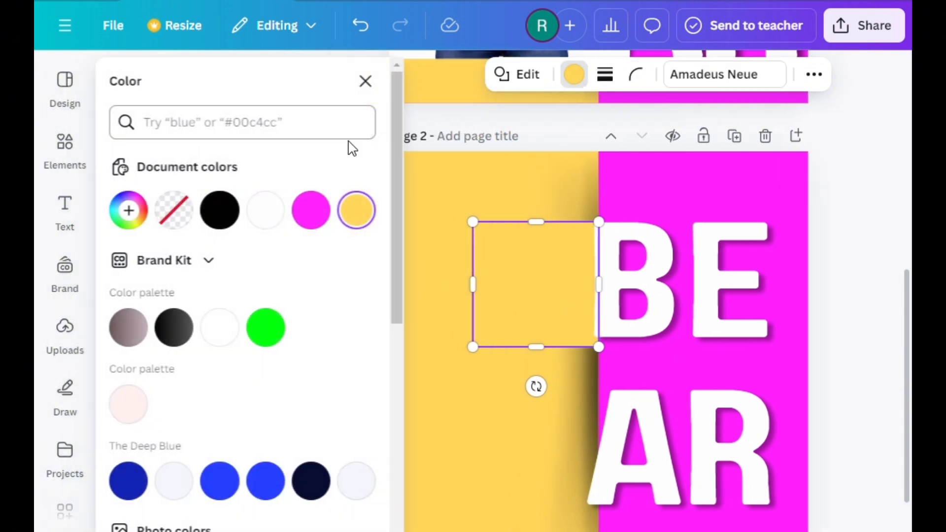
left_click(264, 209)
left_click_drag(451, 349, 456, 344)
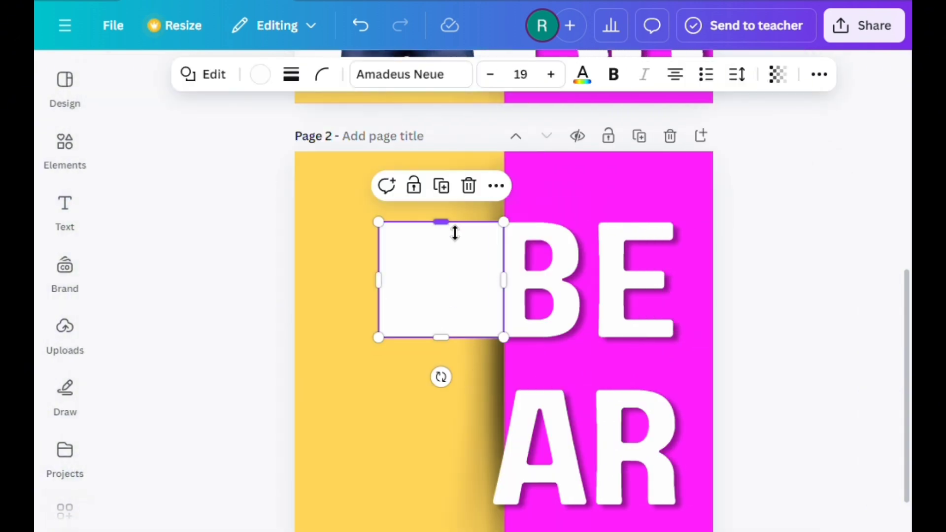
left_click_drag(455, 234, 454, 230)
left_click_drag(379, 281, 279, 286)
left_click(759, 271)
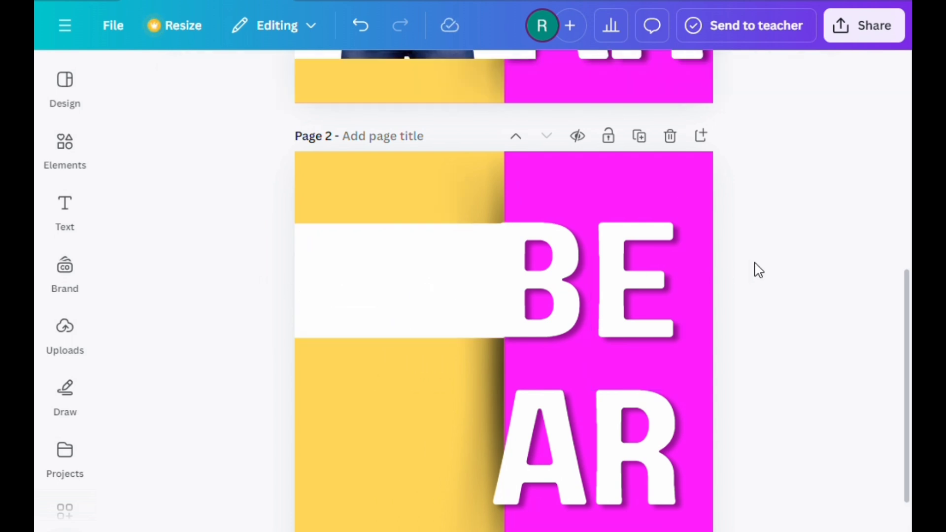
Duplicate the white band, align the copy with the letter A, and widen it until it joins the letter.
left_click(406, 307)
left_click_drag(406, 273, 415, 458)
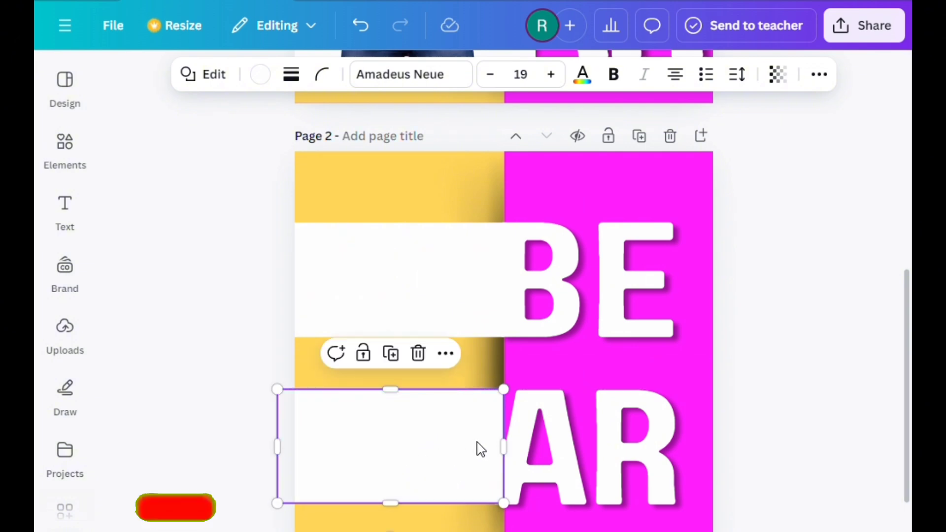
left_click_drag(504, 447, 515, 447)
left_click_drag(448, 444, 452, 444)
left_click(518, 433)
left_click(503, 437)
left_click_drag(518, 447, 521, 448)
Generate two sets of Magic Media images from the prompt "a stylish attitude bear wearing glasses , pink and purple jacket".
left_click(35, 65)
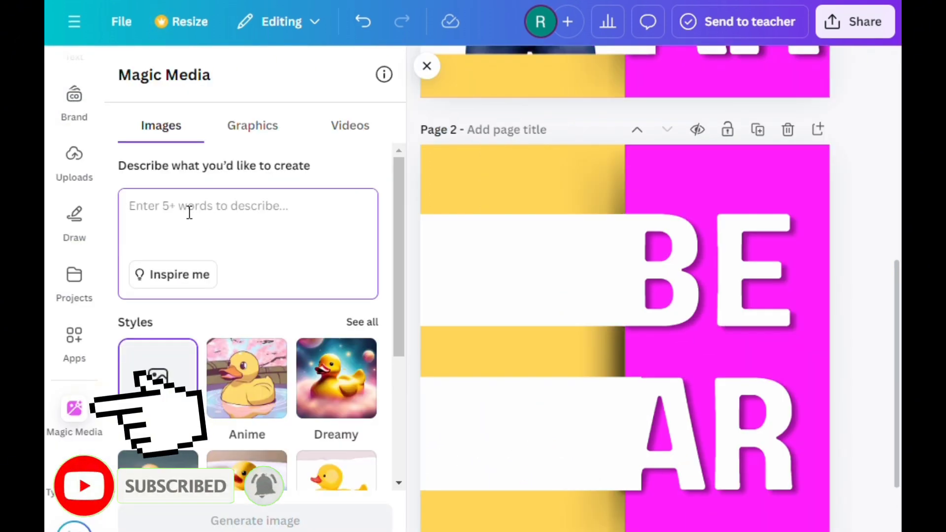
type("a stylish attitude bear wearing glasses , pink and purple jacket")
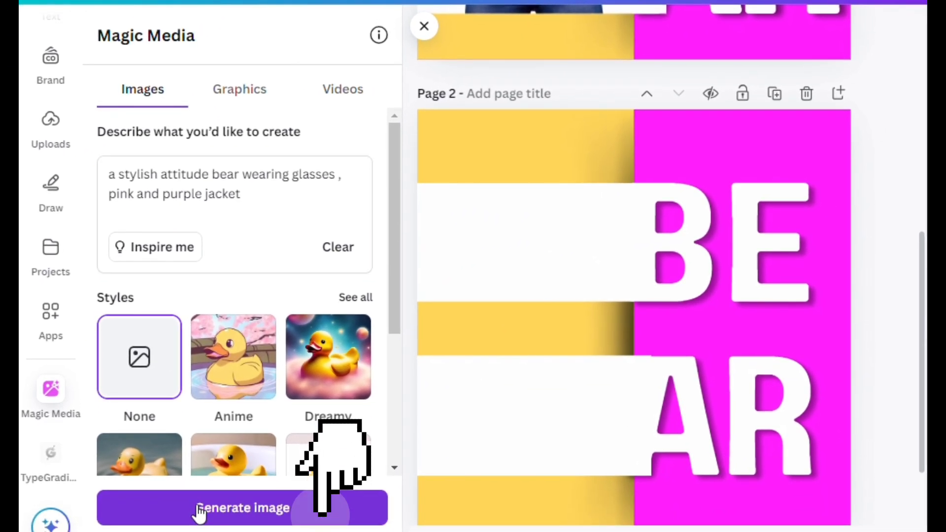
left_click(199, 512)
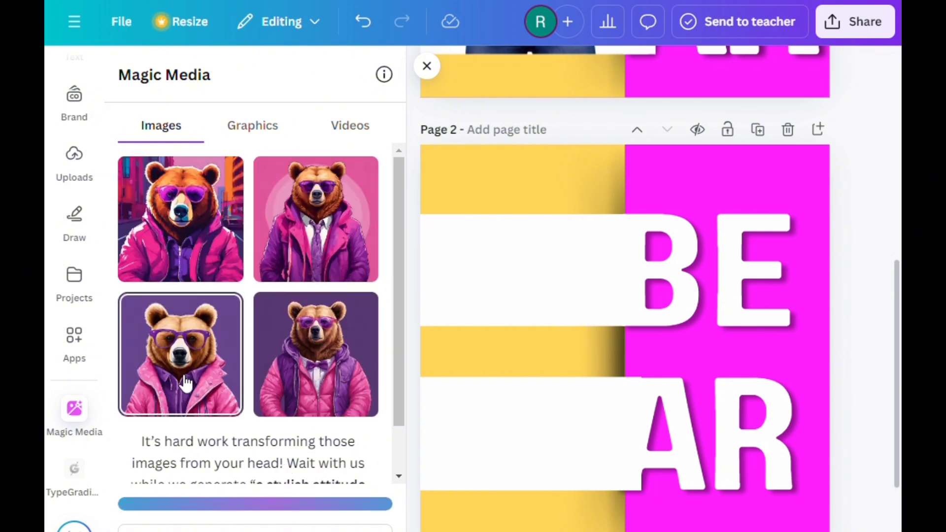
scroll(203, 398, "down", 2)
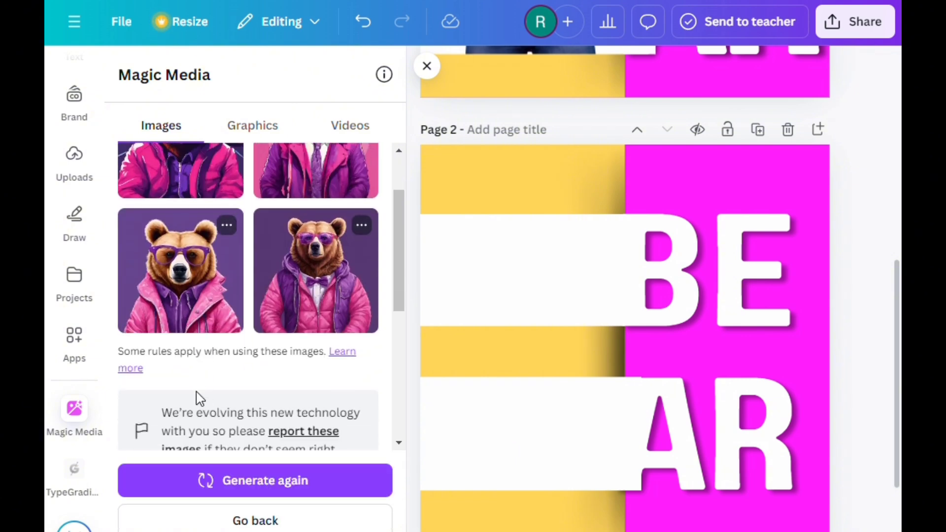
scroll(200, 398, "up", 2)
left_click(313, 482)
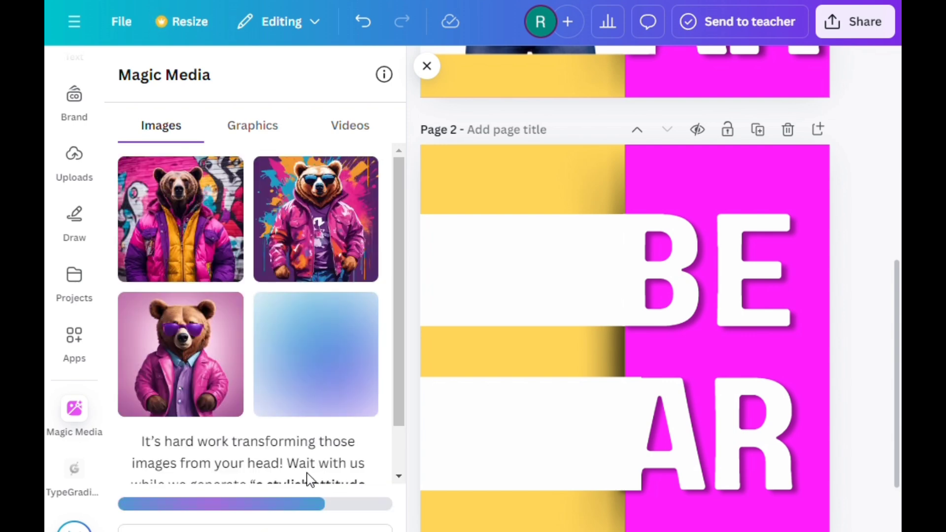
Insert the generated bear with the pink jacket, purple sunglasses and plain pink backdrop, and remove its background.
left_click(181, 355)
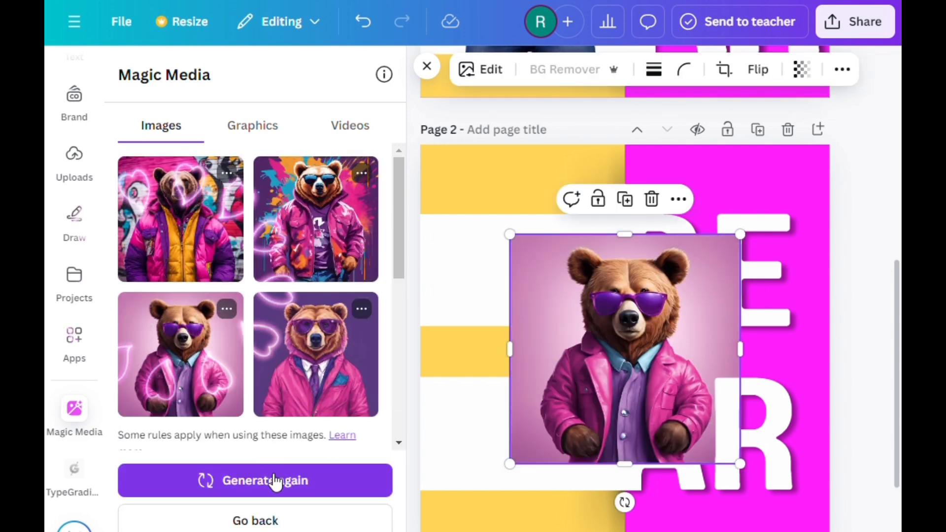
left_click(428, 69)
left_click_drag(557, 340, 495, 340)
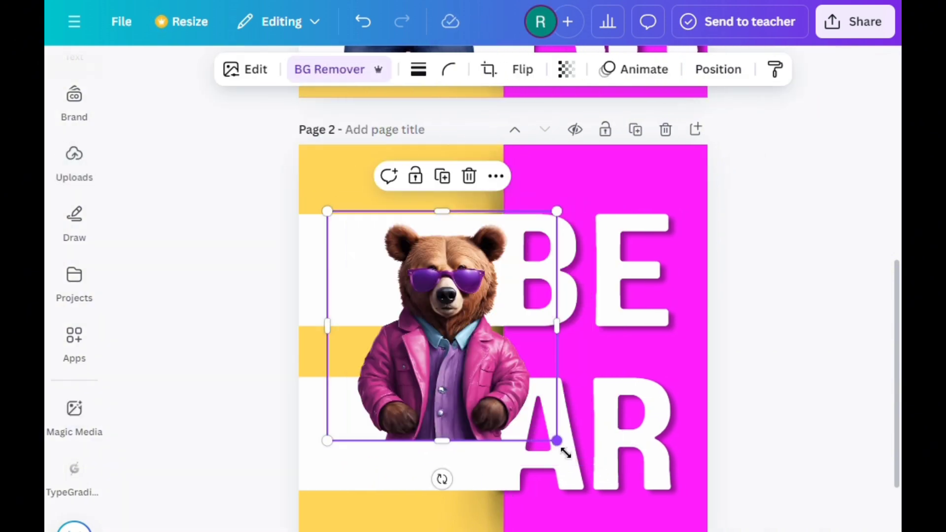
Enlarge the bear and position it over the yellow half, its base aligned with the lower white band's bottom edge.
left_click_drag(566, 452, 575, 526)
left_click(427, 124)
left_click_drag(440, 283, 444, 277)
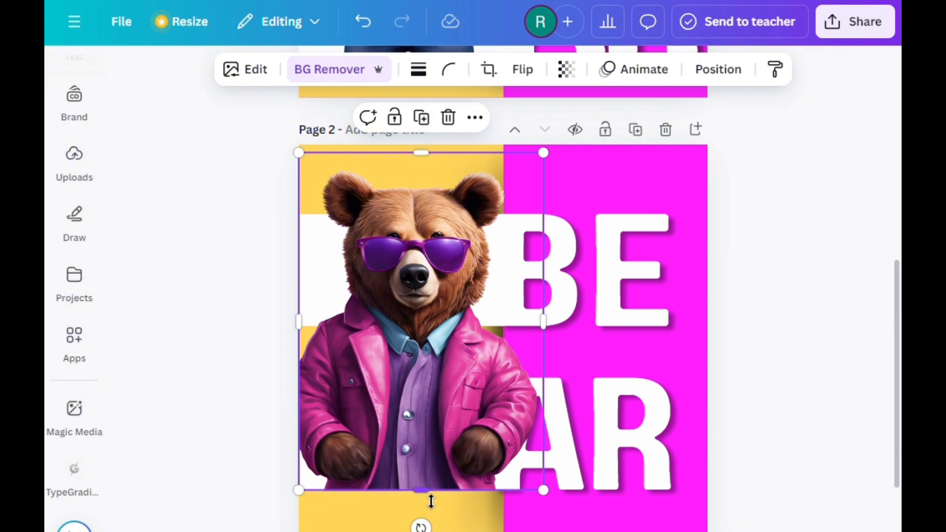
Crop the bear at the upper band's bottom edge, and crop a duplicate to start at the lower band's top edge.
left_click_drag(433, 501, 441, 336)
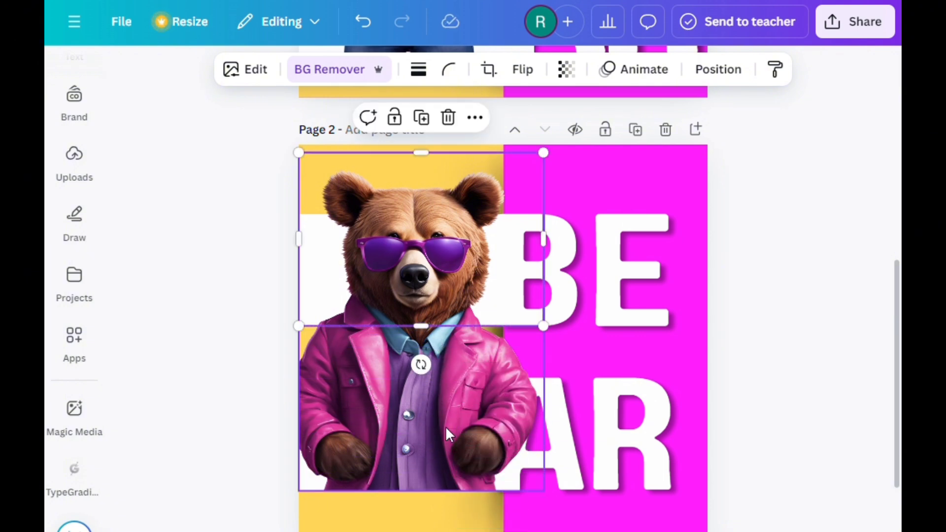
left_click(453, 450)
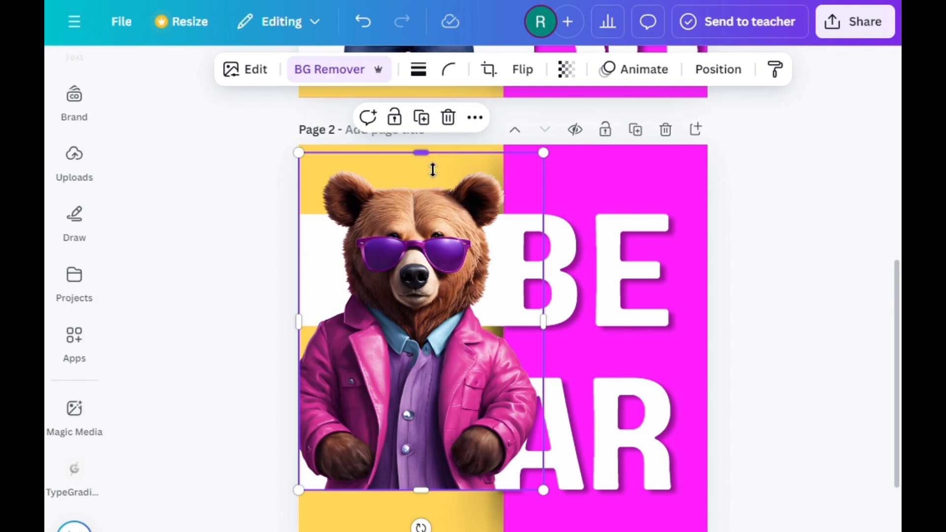
left_click_drag(433, 170, 430, 391)
left_click(759, 272)
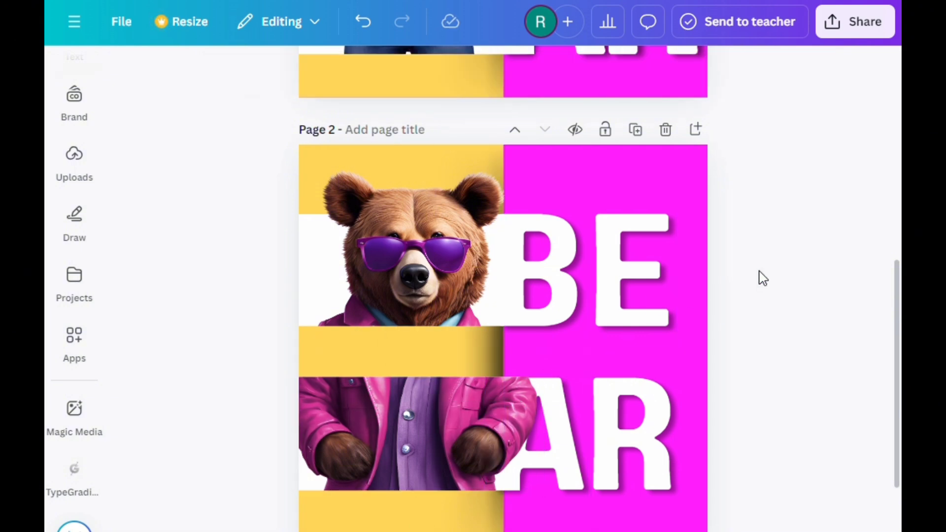
Add a heading reading "Attitude" and enlarge it to size 83 in the yellow gap between the two bear pieces.
left_click(74, 199)
left_click(197, 216)
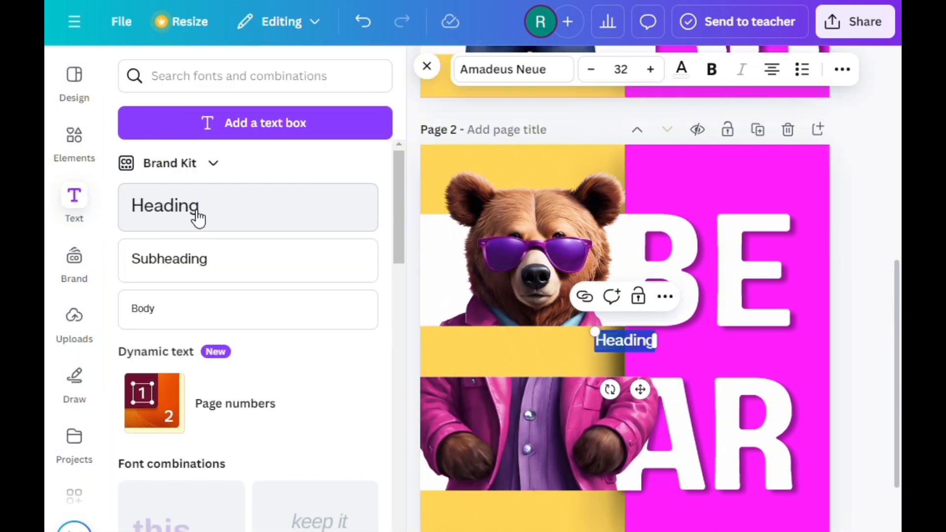
type("Attitude")
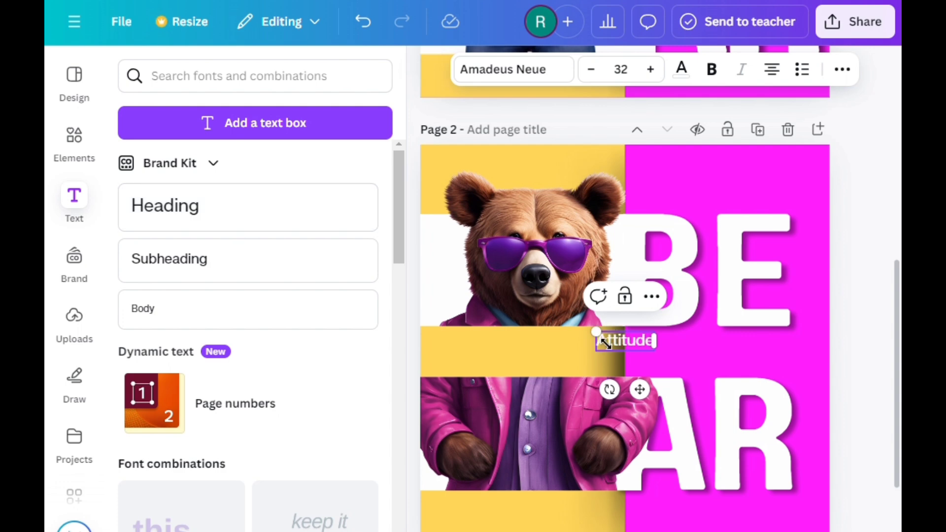
left_click(427, 66)
Colour the "Attitude" text dark brown.
left_click(379, 69)
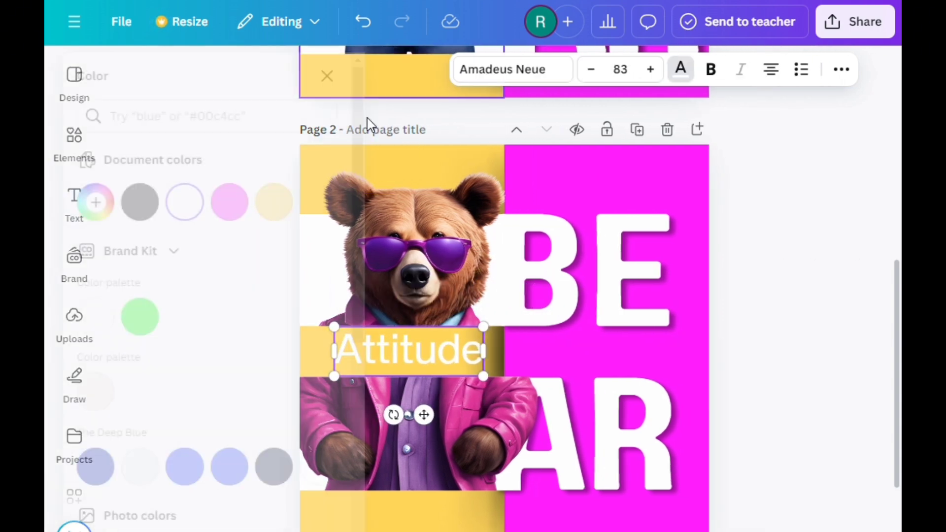
left_click(179, 202)
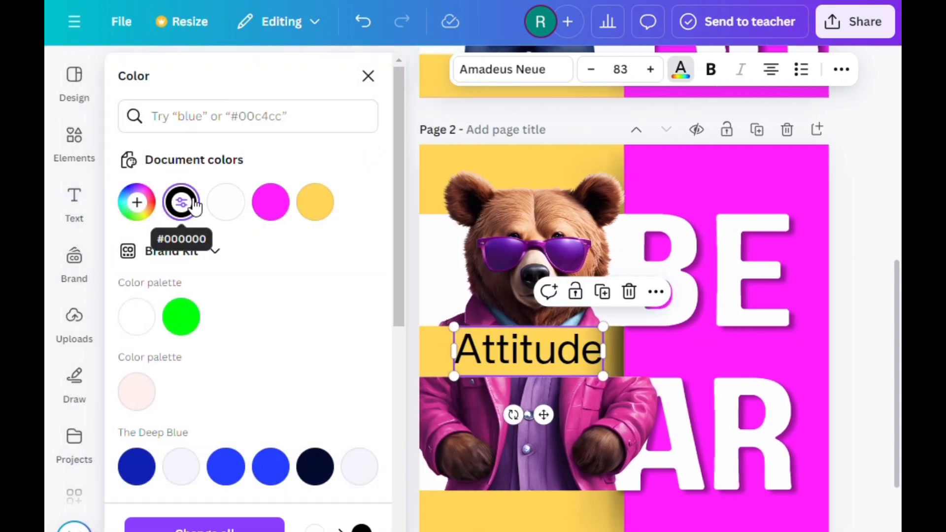
left_click(482, 368)
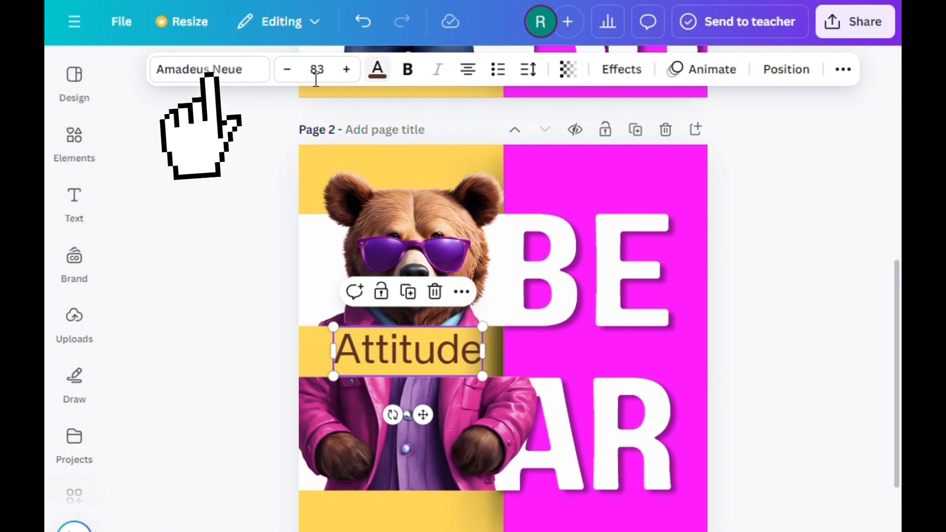
Set the "Attitude" text's font to Mistrully and shift it slightly left within the yellow gap.
left_click(264, 70)
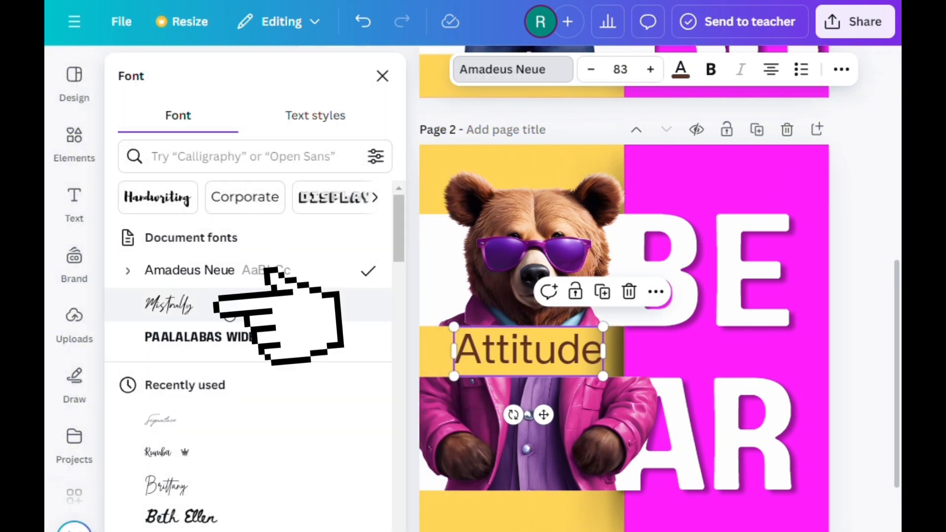
left_click(252, 303)
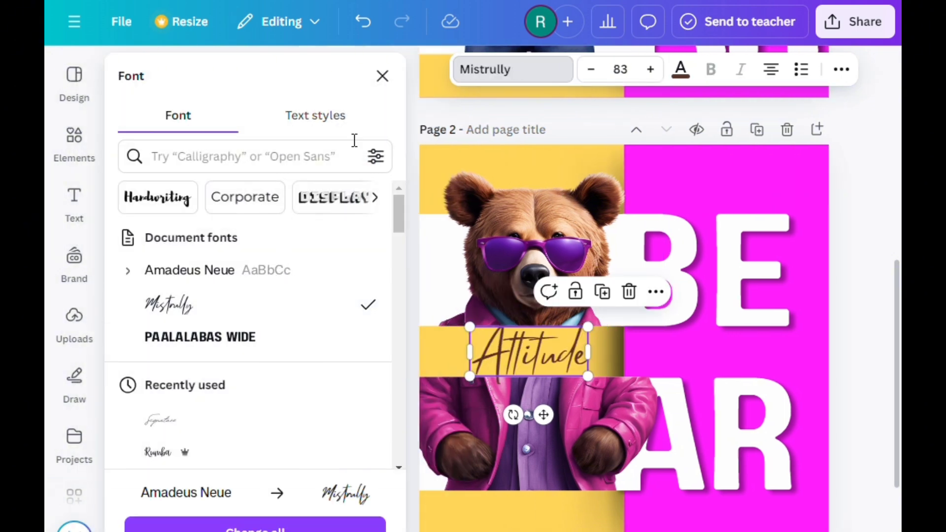
left_click(382, 76)
left_click(769, 298)
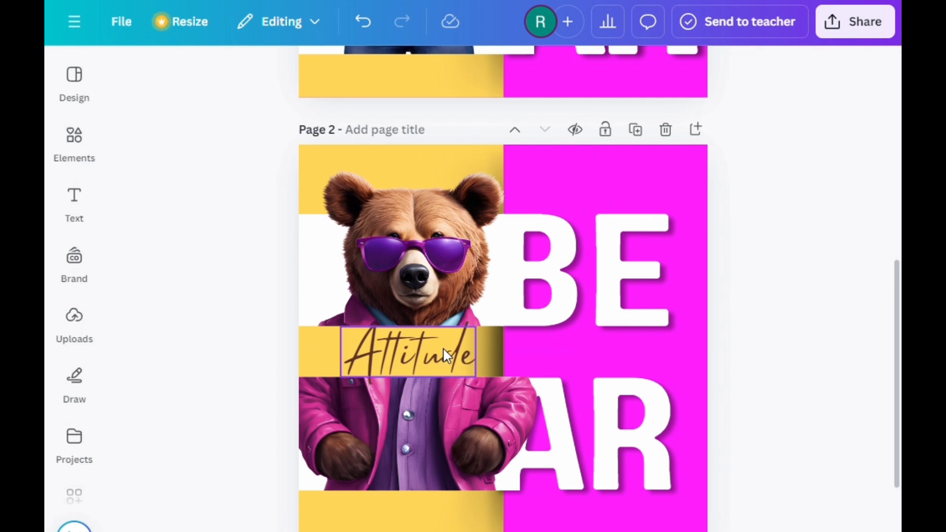
left_click_drag(446, 355, 447, 358)
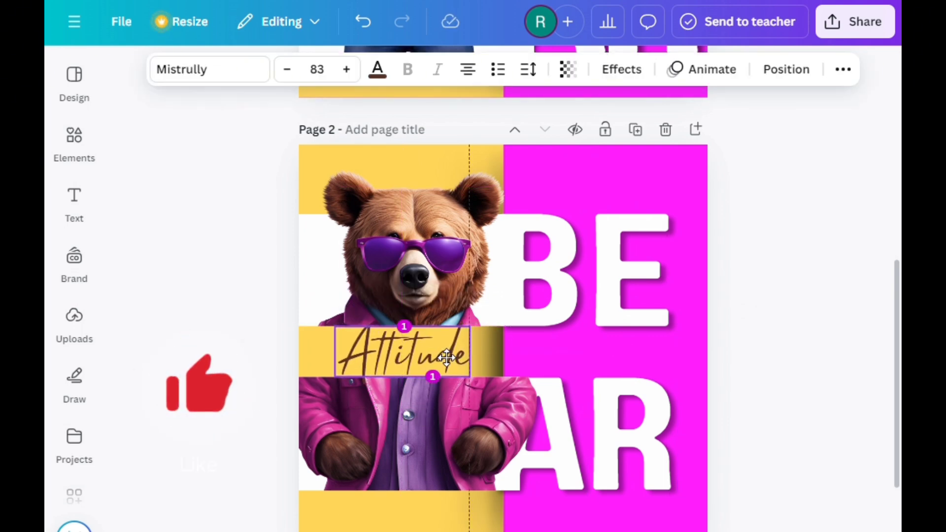
left_click(774, 283)
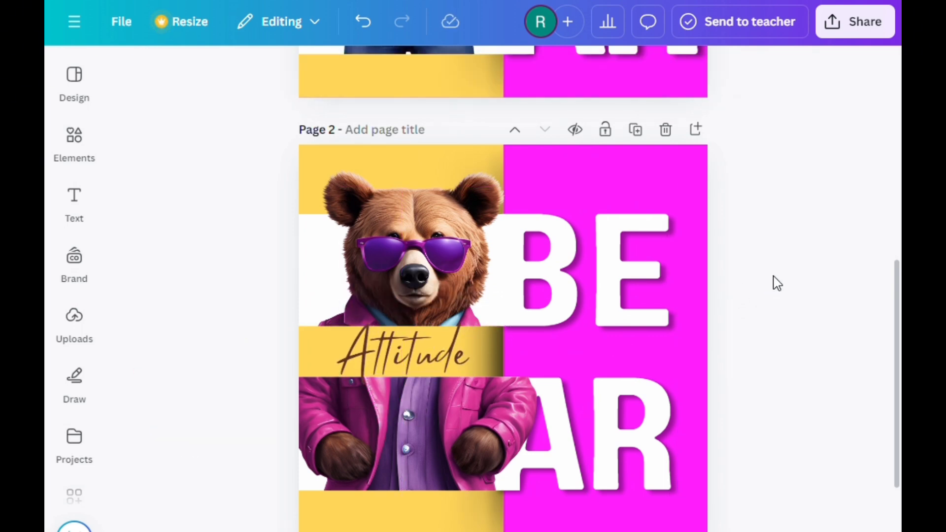
scroll(787, 279, "down", 2)
scroll(788, 279, "up", 2)
scroll(787, 279, "down", 2)
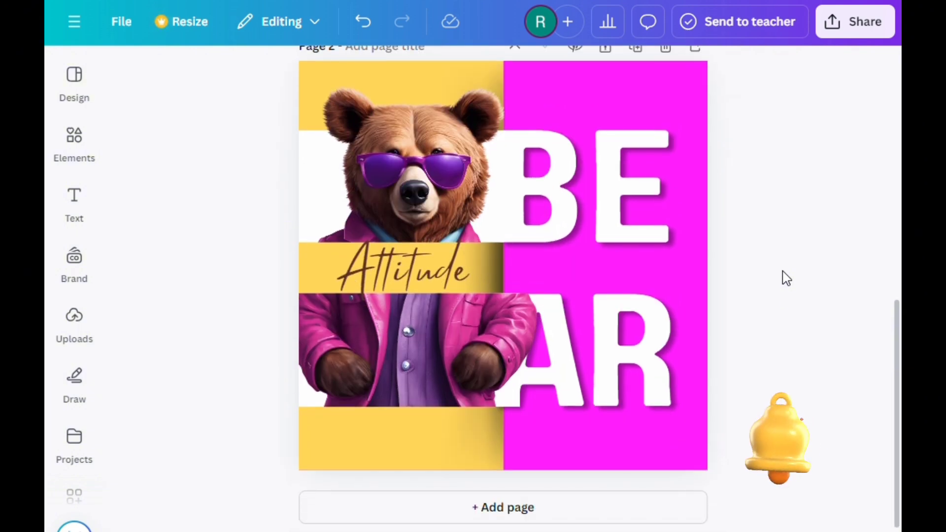
scroll(788, 279, "up", 2)
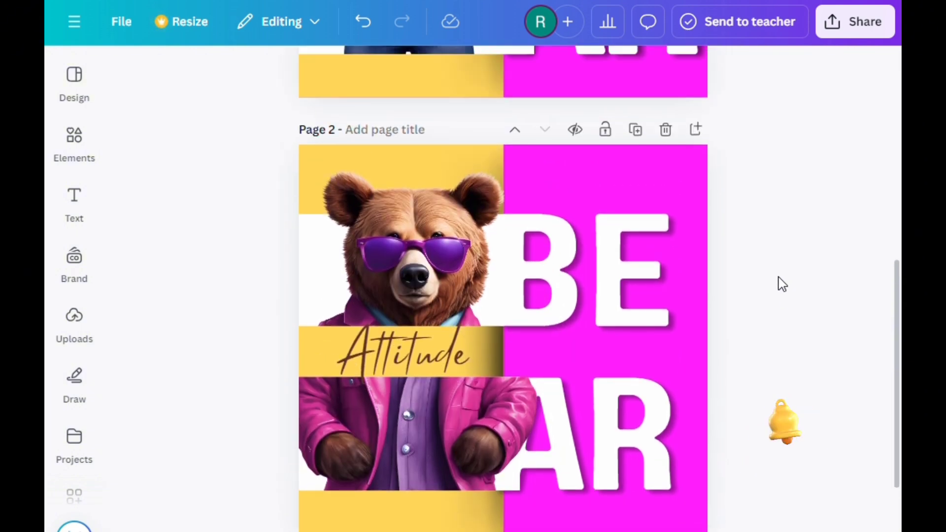